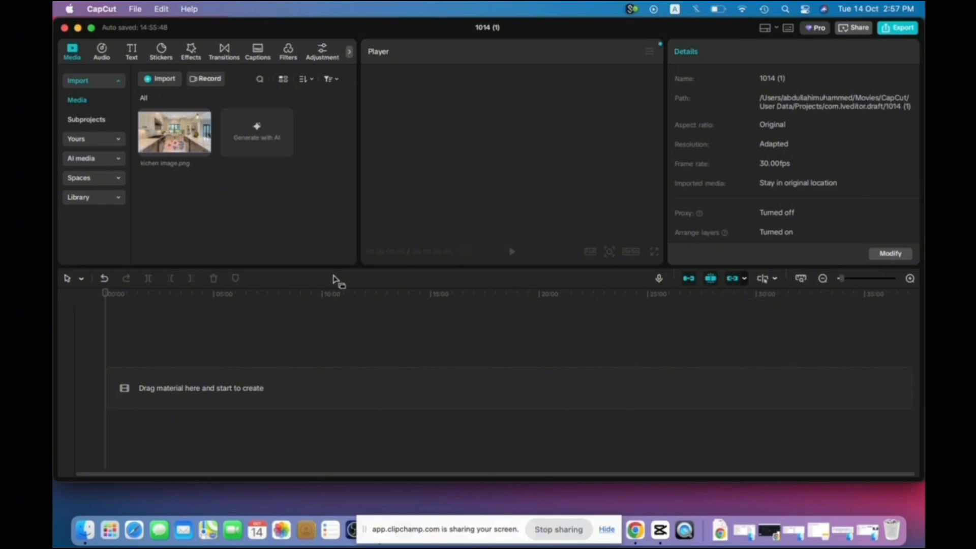
Place the kitchen image at the start of the timeline and add a default text clip above it.
left_click(184, 151)
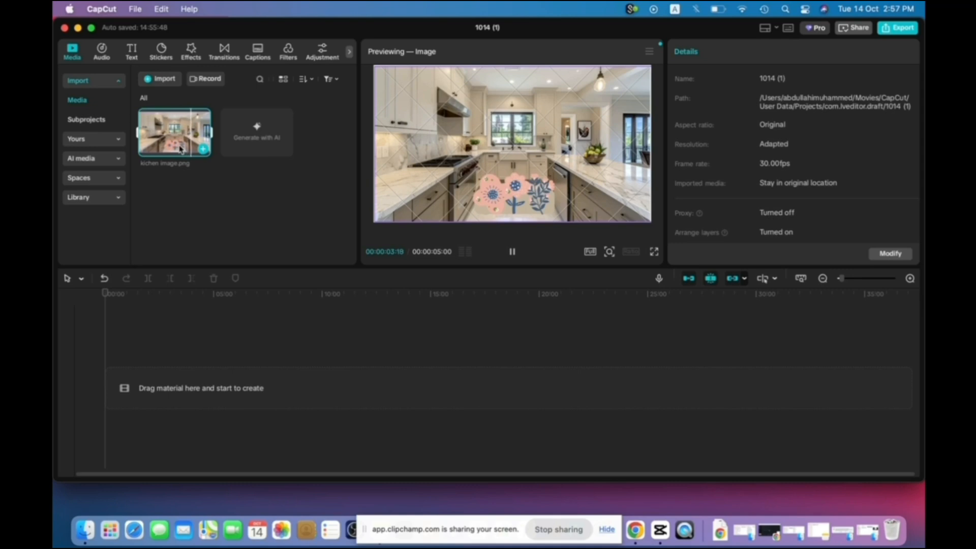
left_click_drag(180, 149, 164, 387)
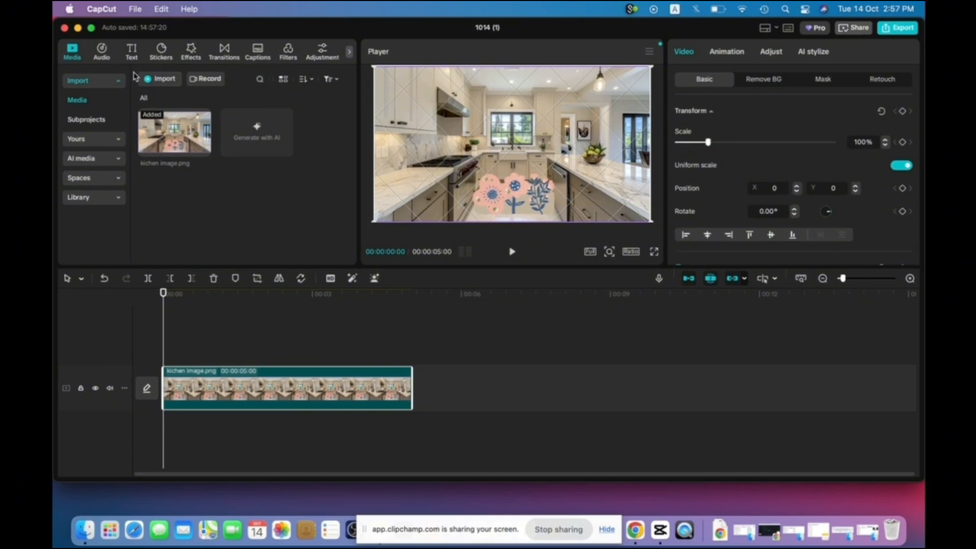
left_click(131, 51)
left_click(151, 103)
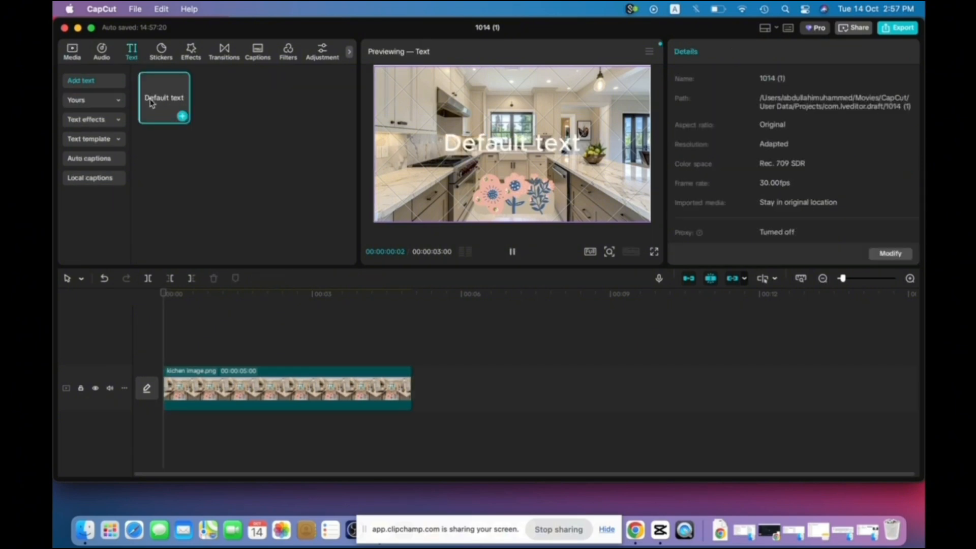
left_click_drag(151, 103, 164, 357)
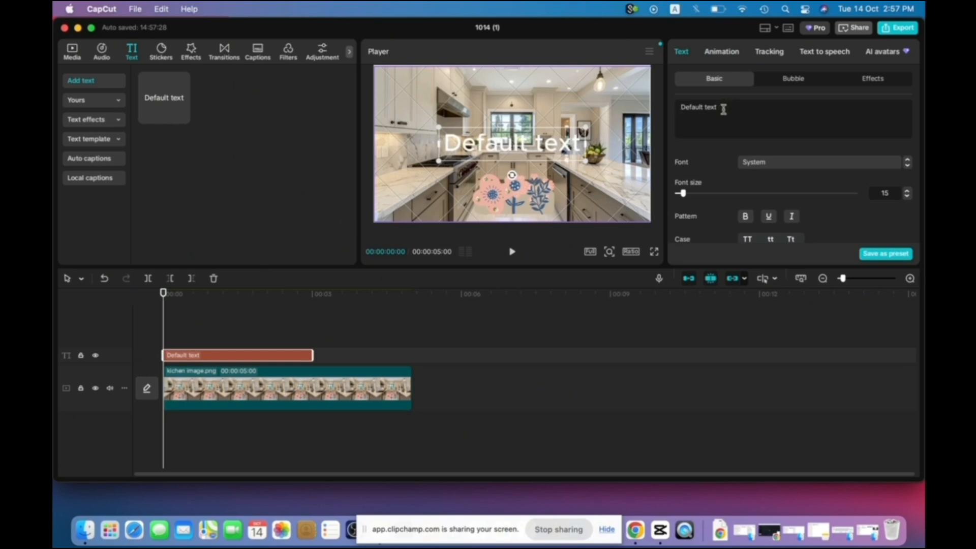
Replace the default text with a two-line title: "Welcome to", and below it the owner's first name followed by "'s food lab".
key("BackSpace")
key("BackSpace")
key("BackSpace")
key("BackSpace")
key("BackSpace")
key("BackSpace")
key("BackSpace")
key("BackSpace")
key("BackSpace")
key("BackSpace")
key("BackSpace")
key("BackSpace")
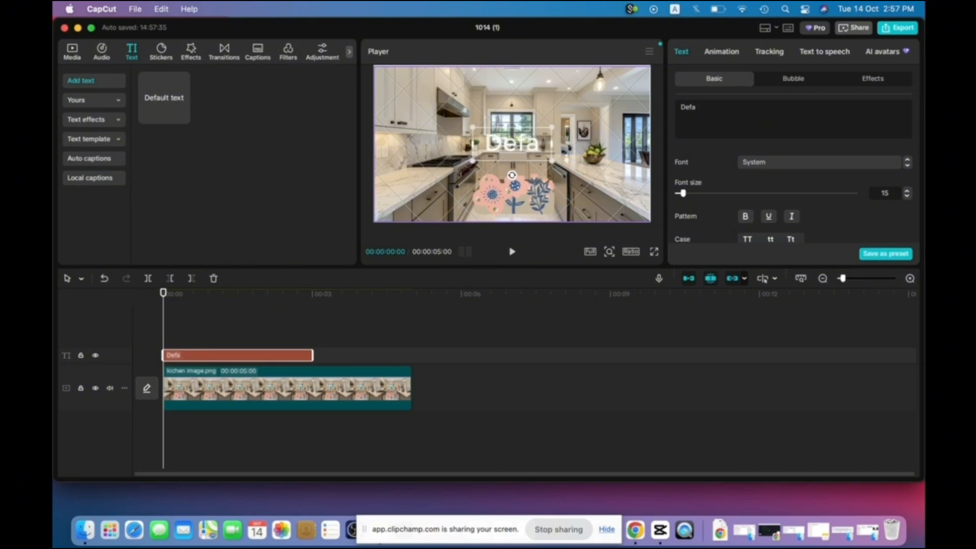
type("W")
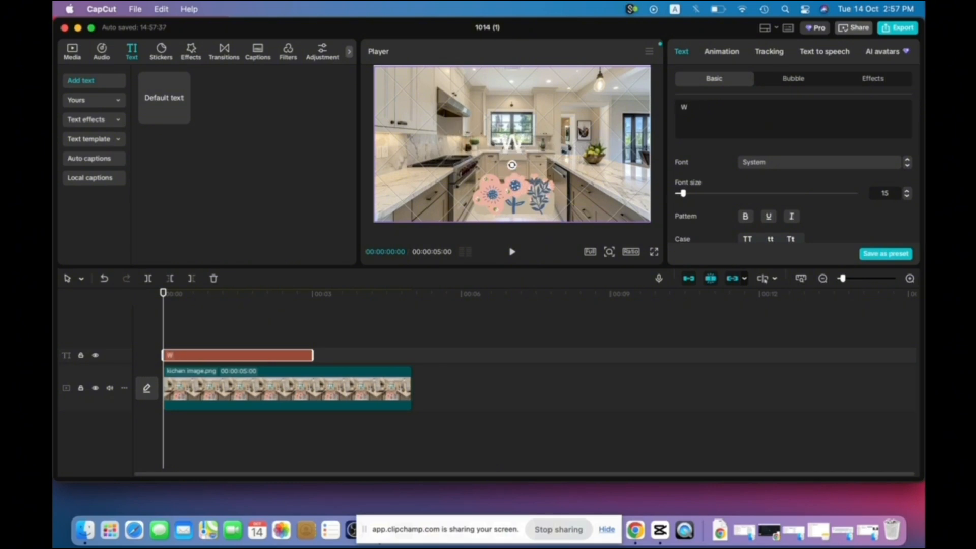
type("elc")
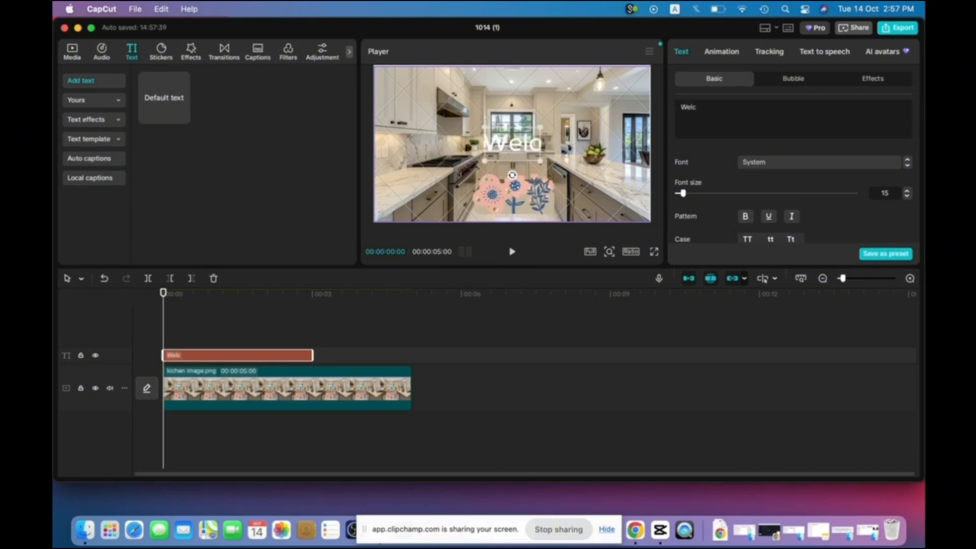
type("ome t")
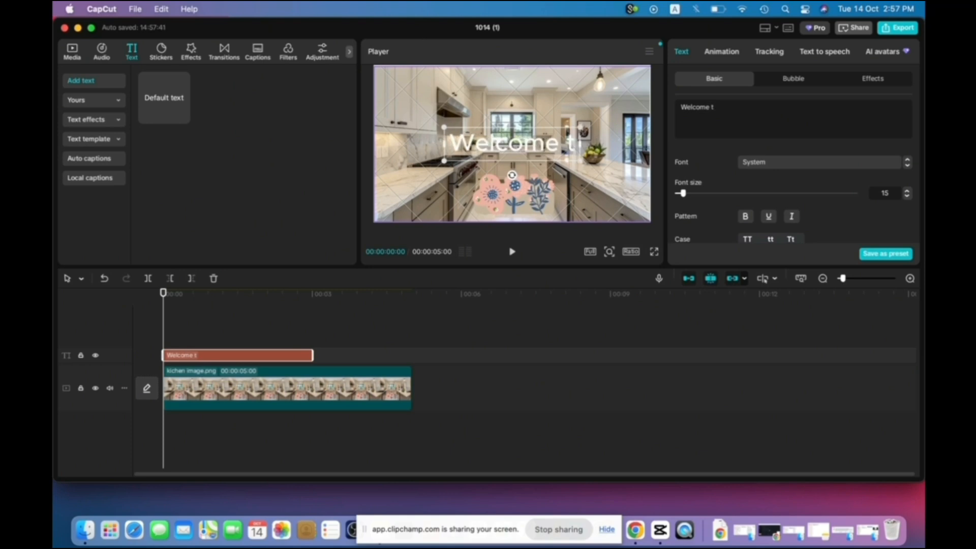
type("o")
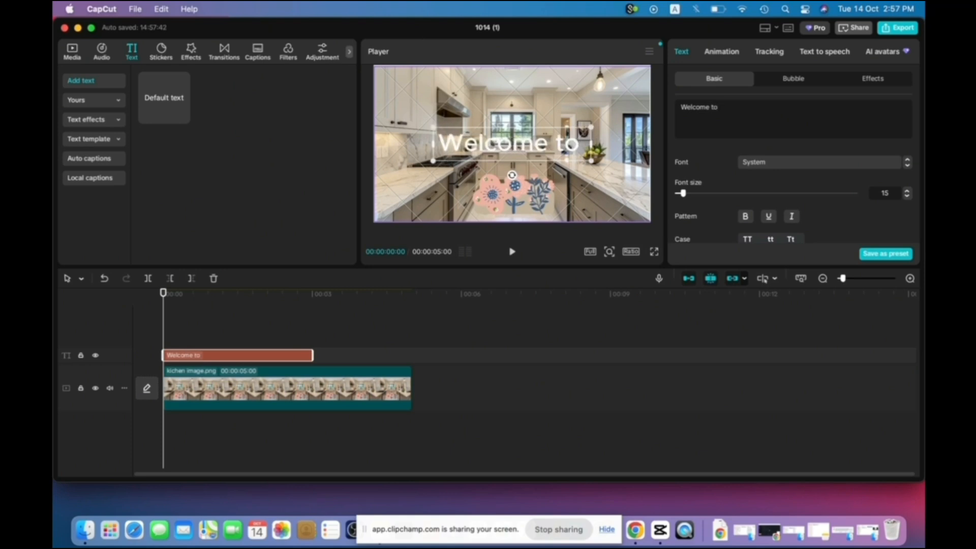
type(" She")
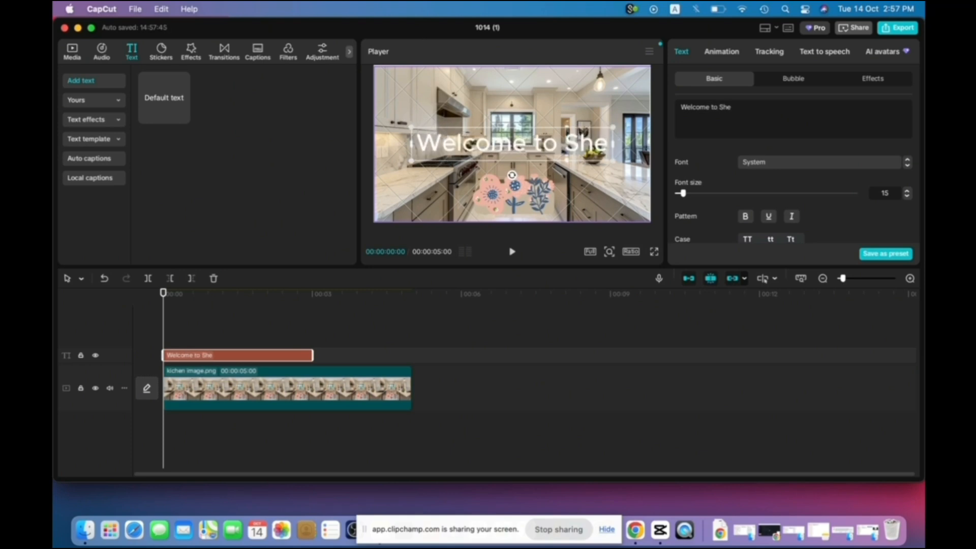
type("rifat")
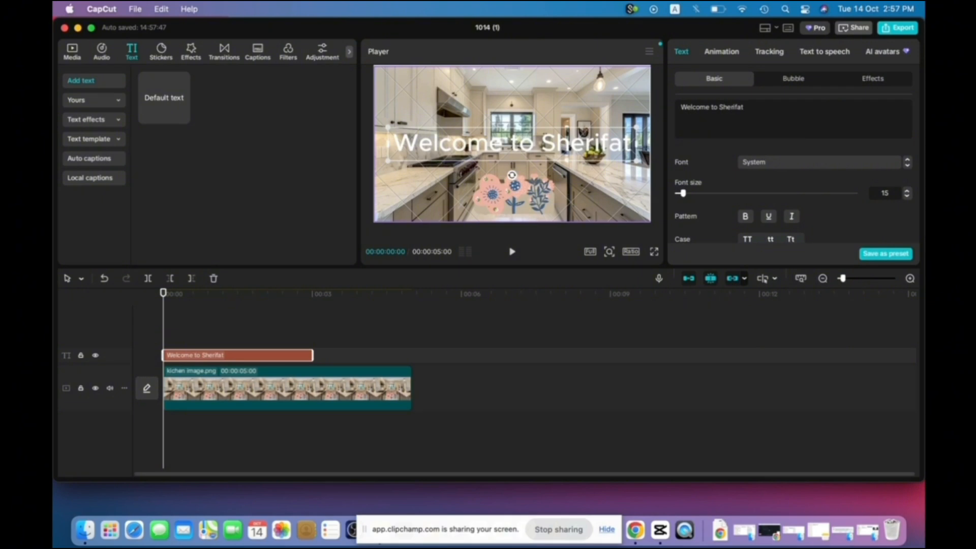
type("'s ")
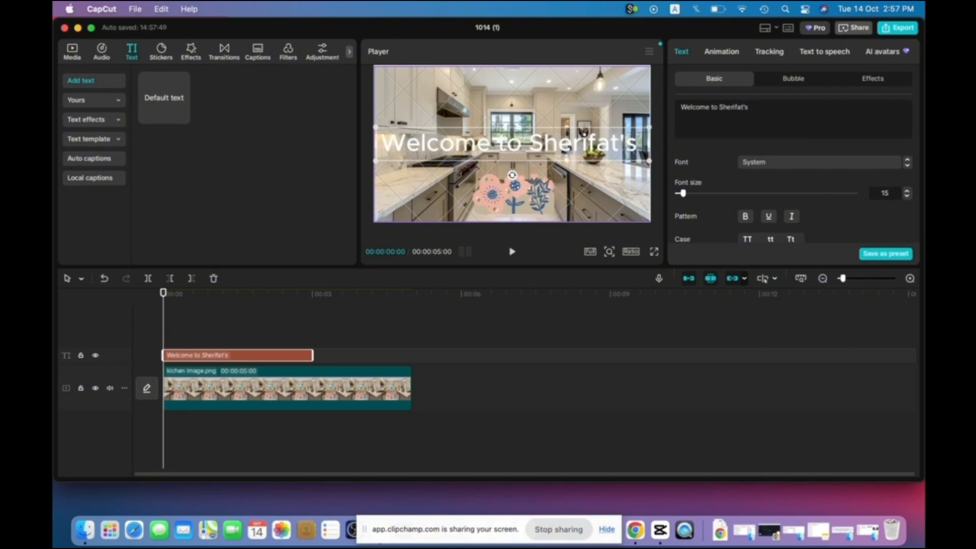
type("food")
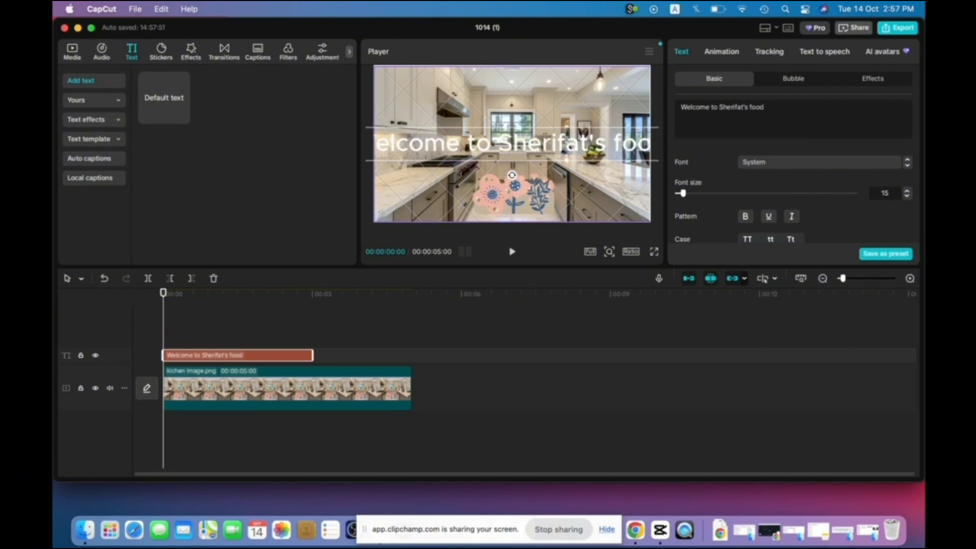
type(" lab")
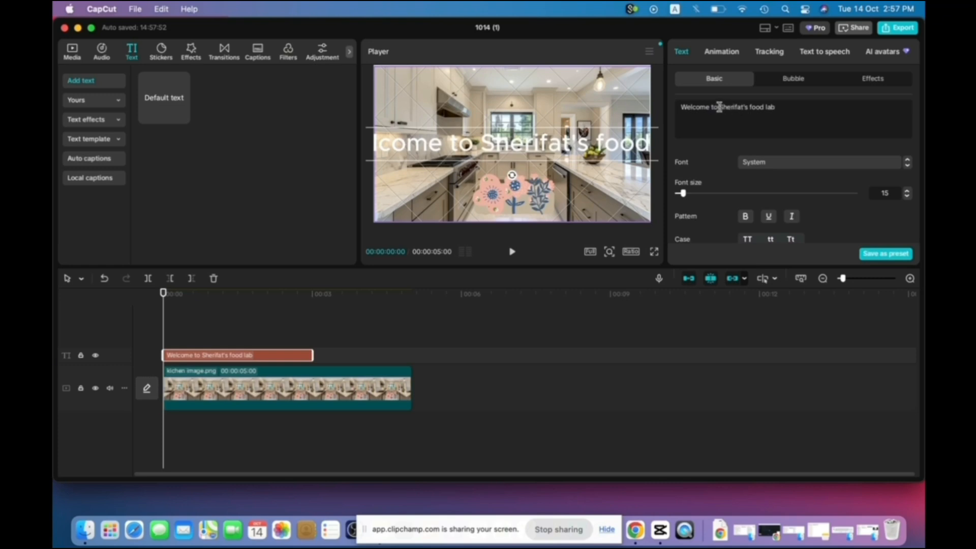
key("Return")
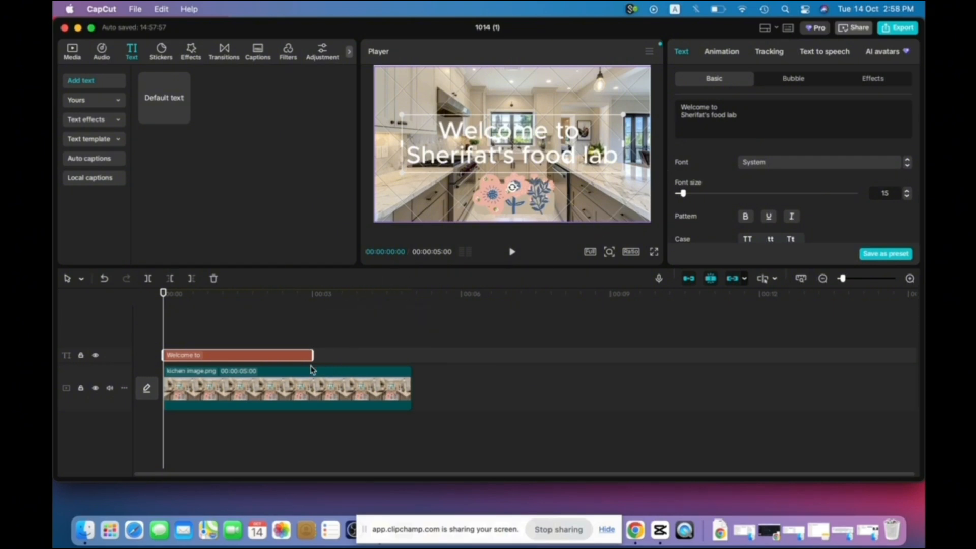
Park the playhead at 00:00:01:16 over the selected title clip and open its text-to-speech voices.
left_click(348, 330)
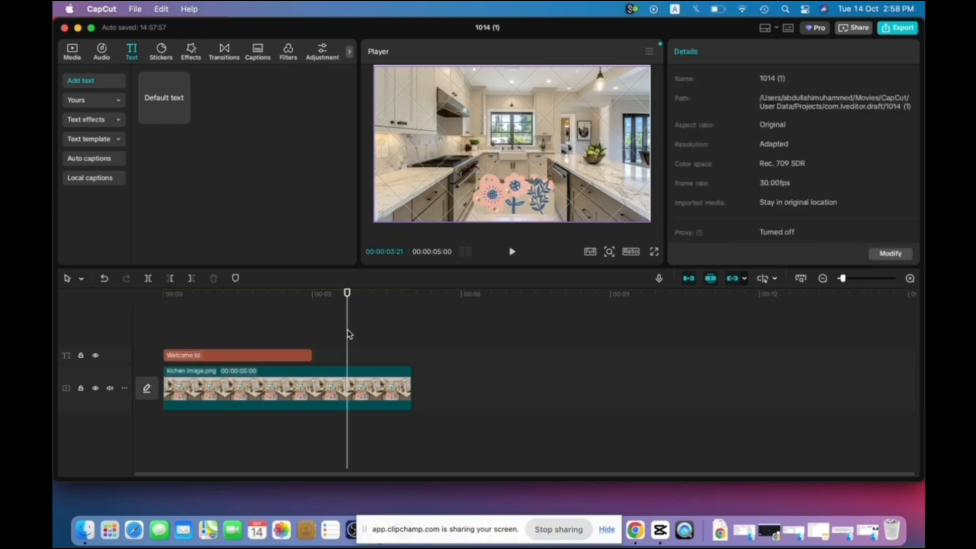
left_click(297, 360)
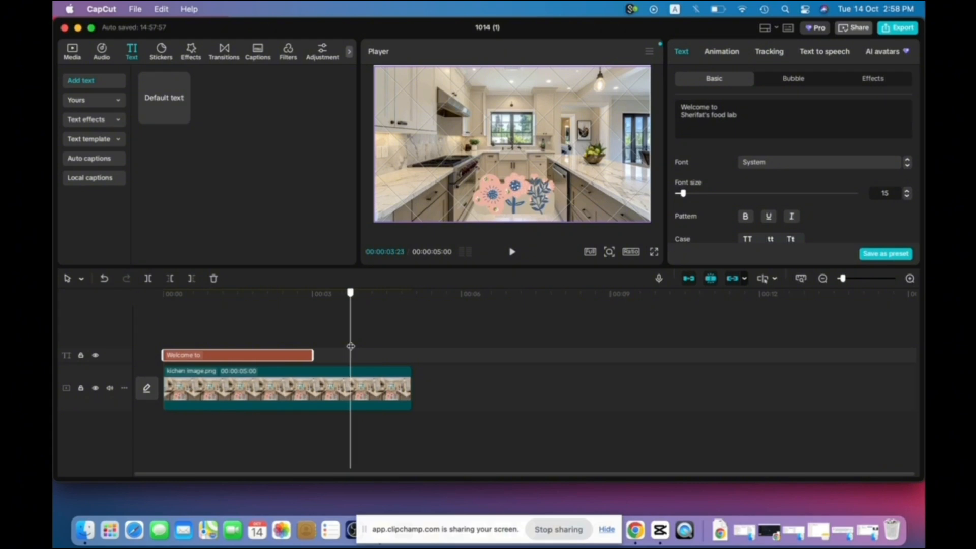
left_click_drag(347, 346, 239, 346)
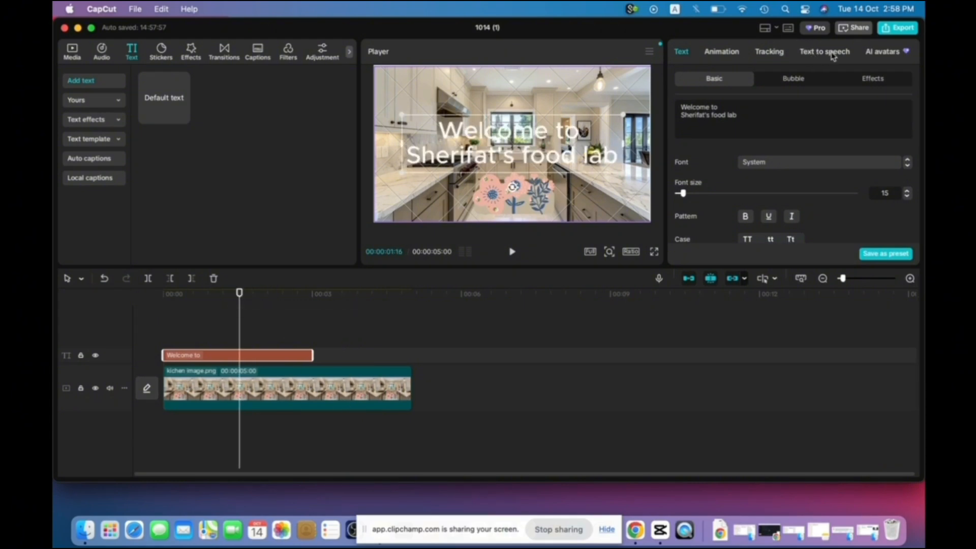
left_click(813, 56)
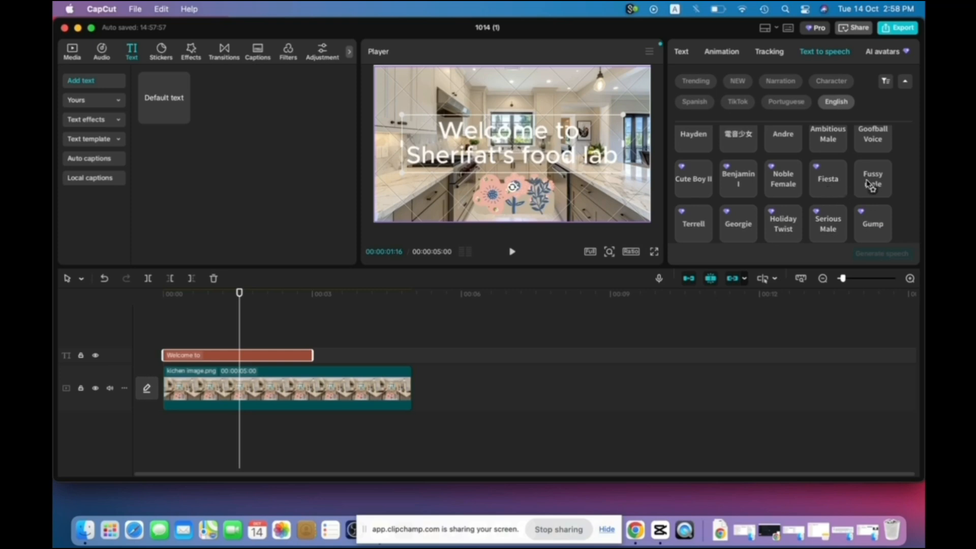
Audition the Female Sales, Charming Male and Normal Male voices among the English text-to-speech voices, raising the system volume.
scroll(917, 161, "up", 5)
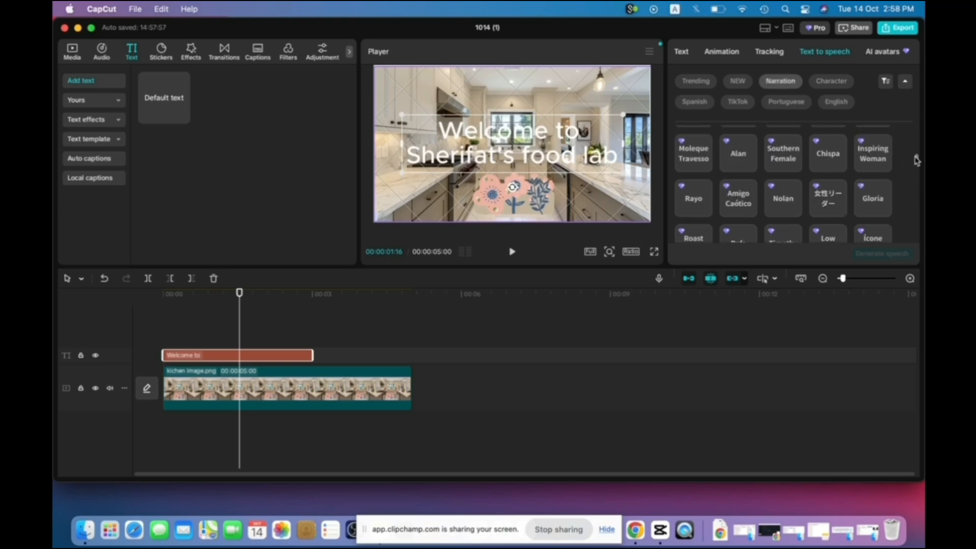
left_click_drag(917, 160, 911, 210)
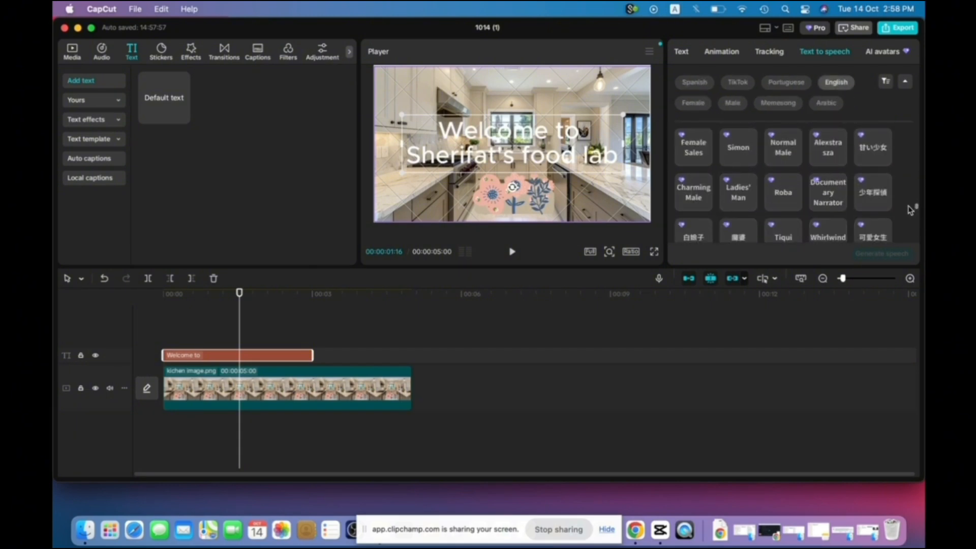
left_click(707, 158)
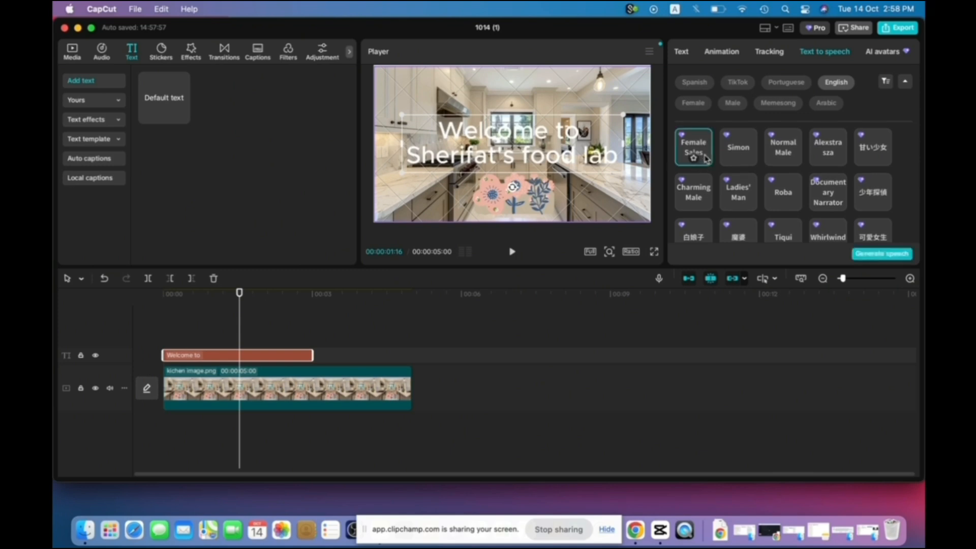
key("XF86AudioRaiseVolume")
key("XF86AudioRaiseVolume")
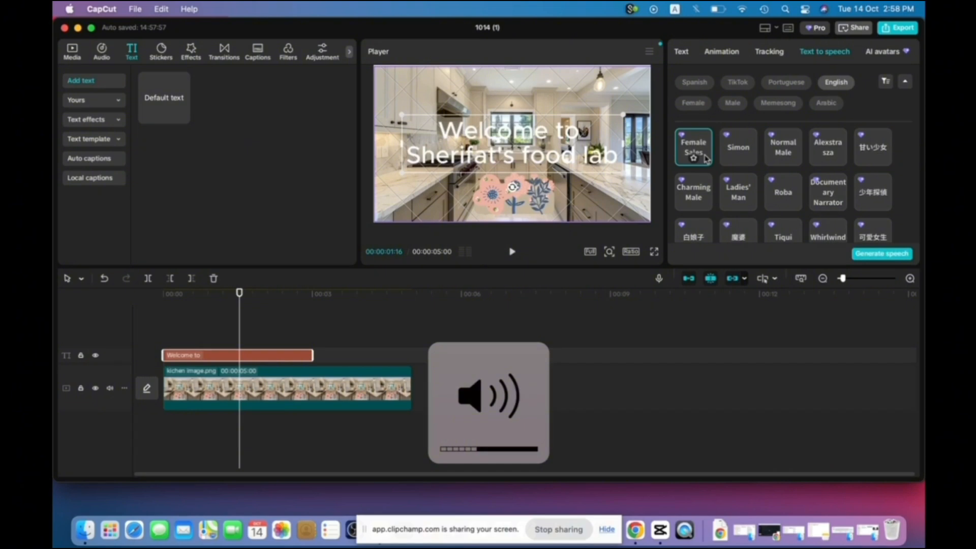
left_click(701, 193)
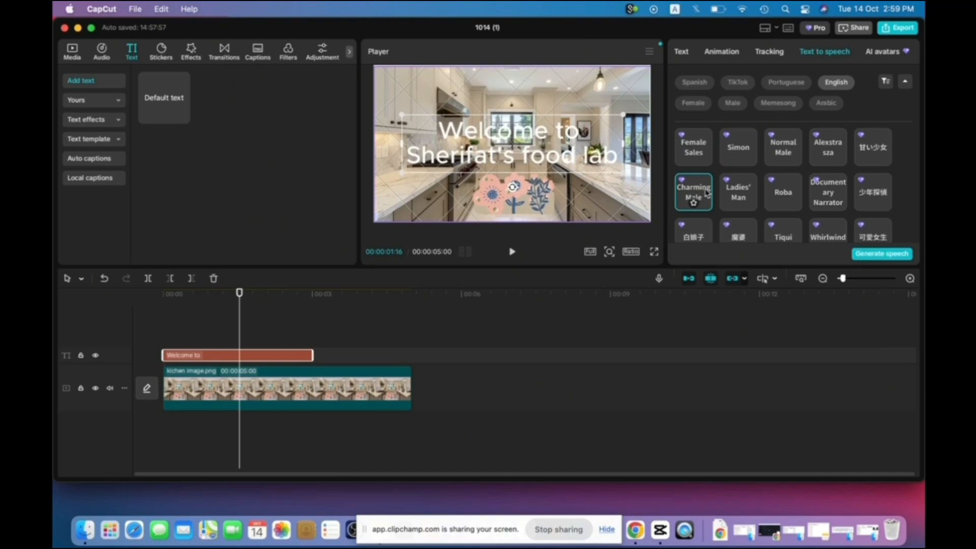
left_click(791, 149)
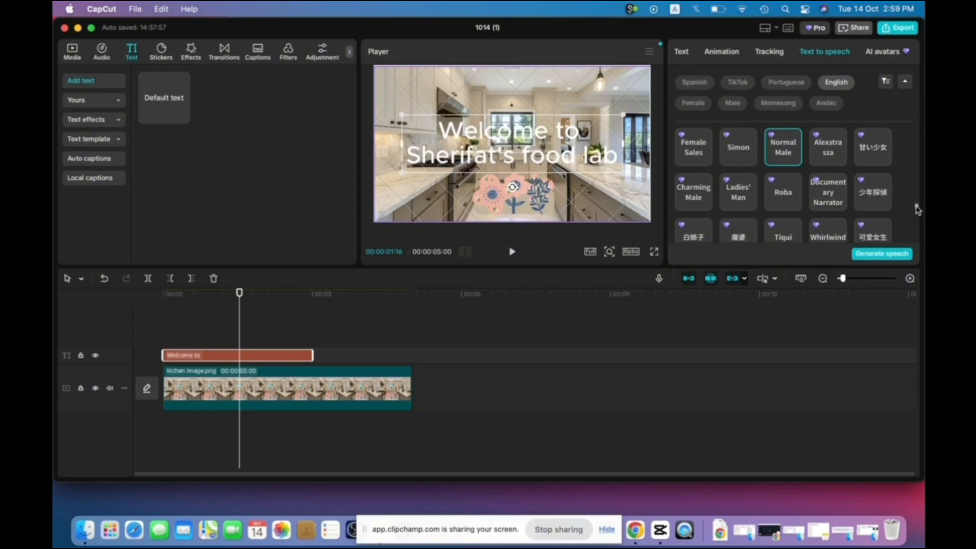
Generate speech from the title with the Peaceful Female voice and extend the title clip to the end of the speech clip.
scroll(918, 206, "down", 5)
scroll(918, 206, "down", 1)
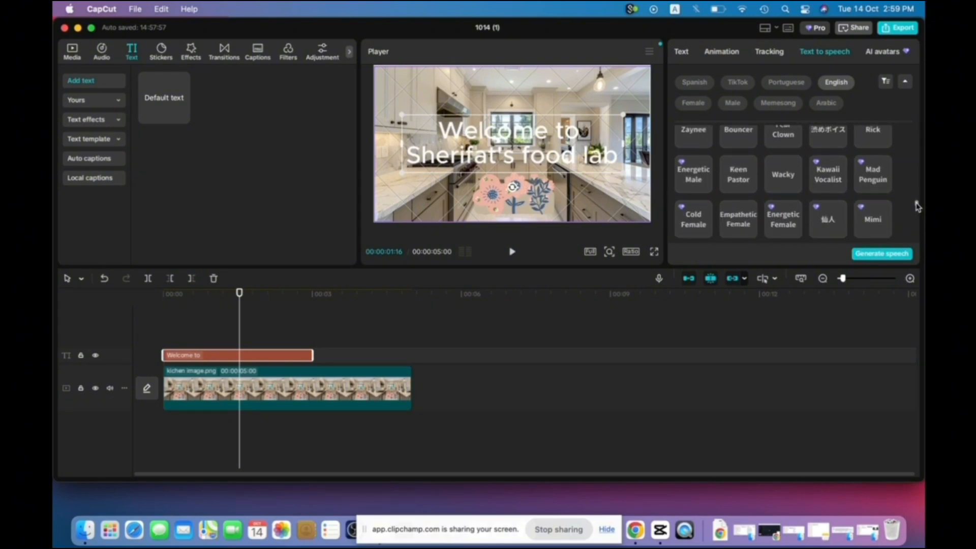
scroll(918, 206, "up", 5)
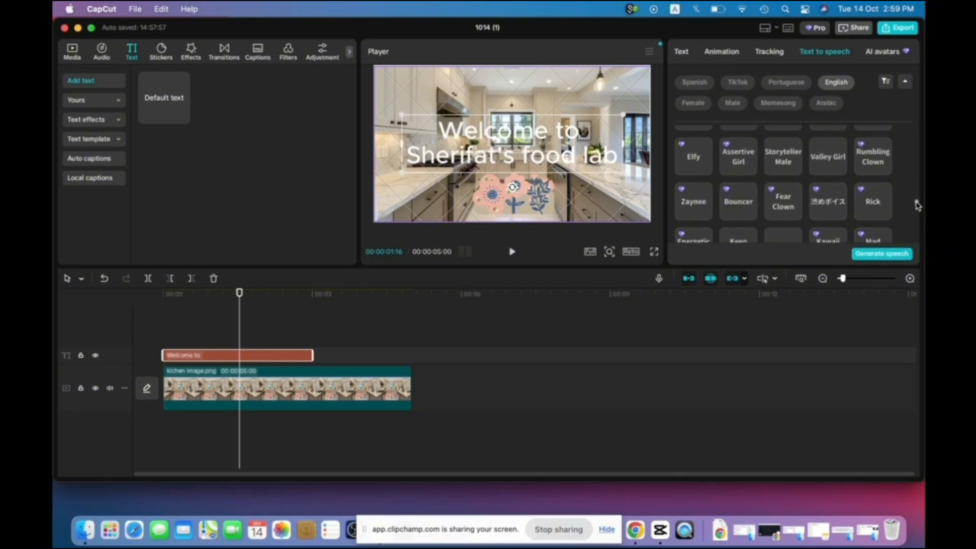
scroll(917, 206, "up", 3)
scroll(918, 206, "up", 1)
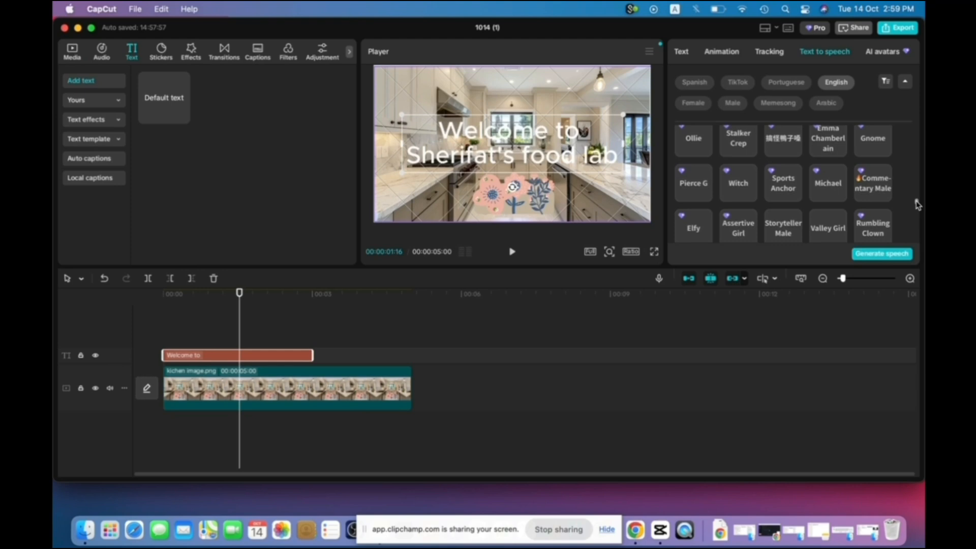
scroll(917, 205, "up", 6)
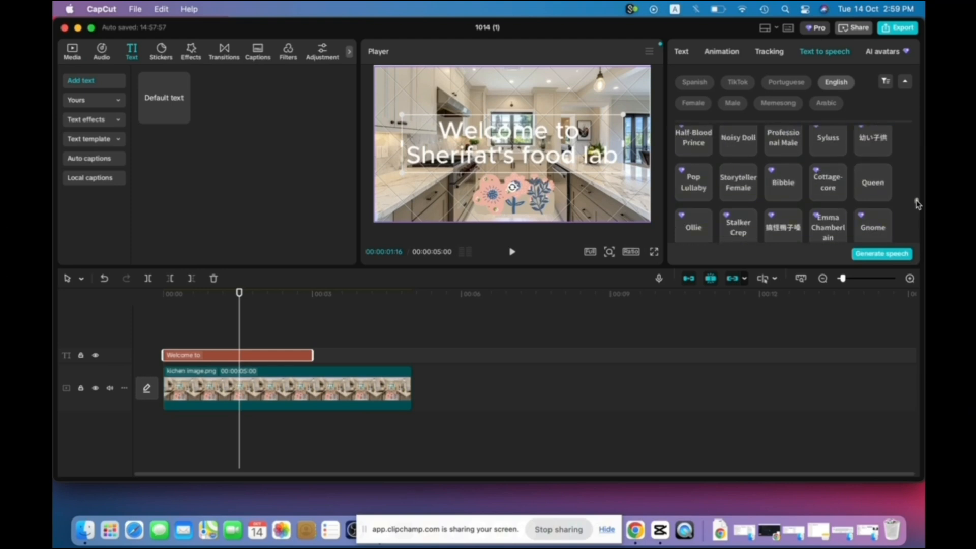
scroll(917, 203, "up", 1)
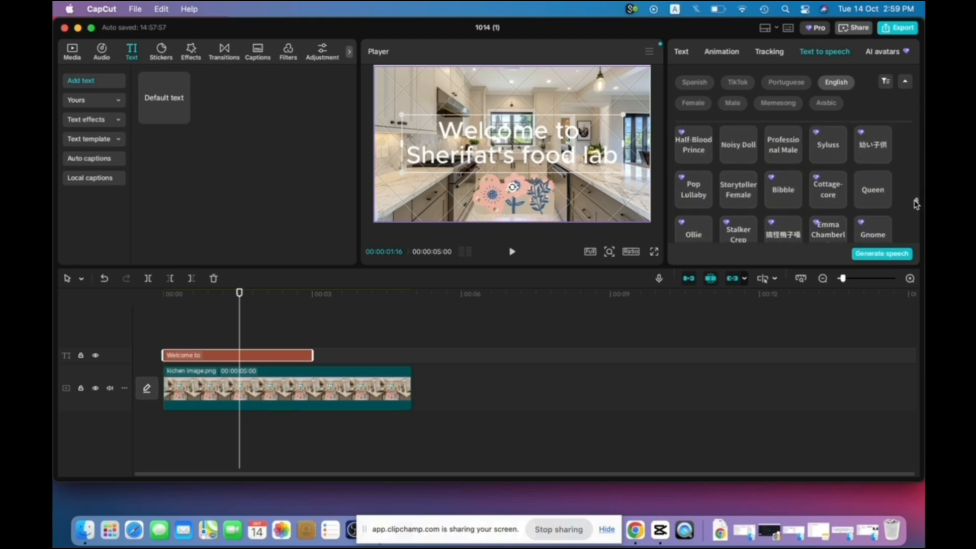
scroll(917, 205, "down", 5)
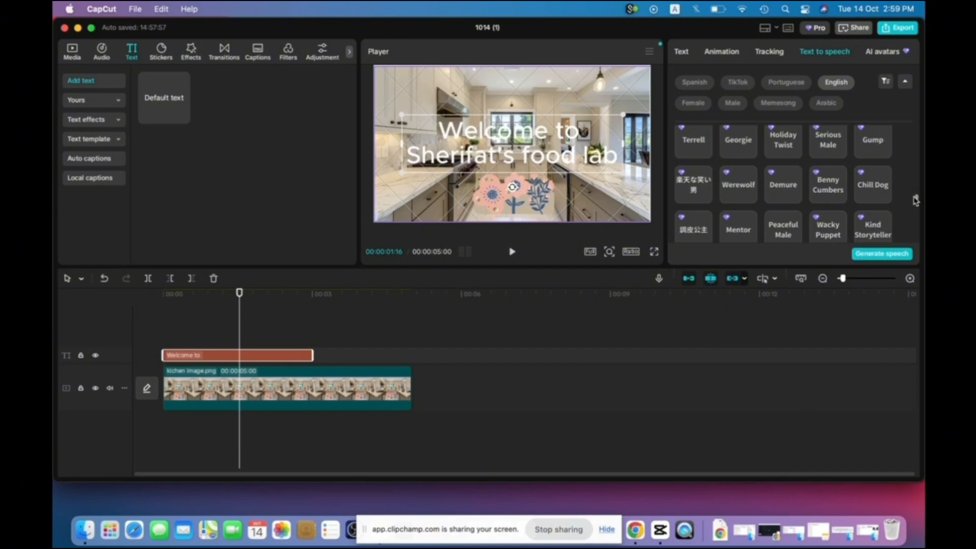
scroll(915, 200, "down", 3)
scroll(915, 198, "up", 2)
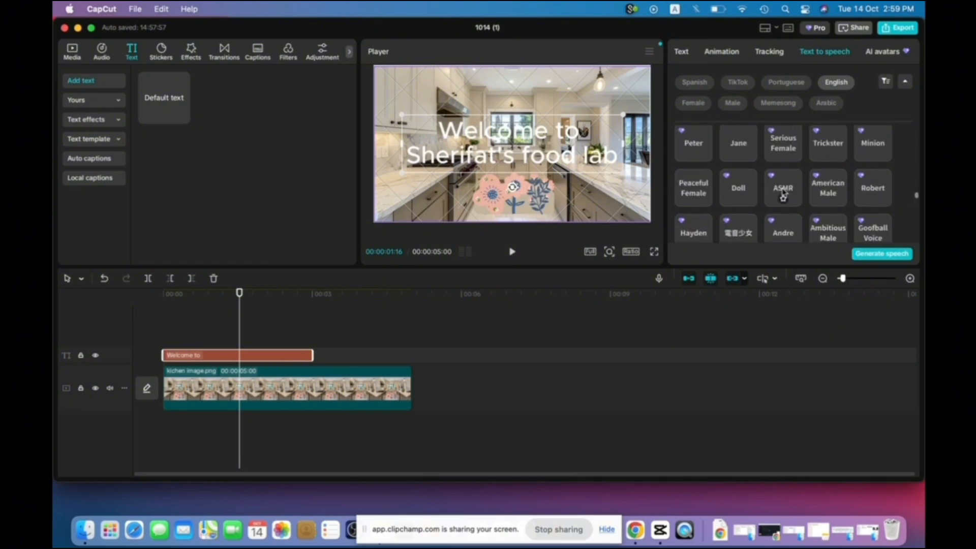
left_click(691, 187)
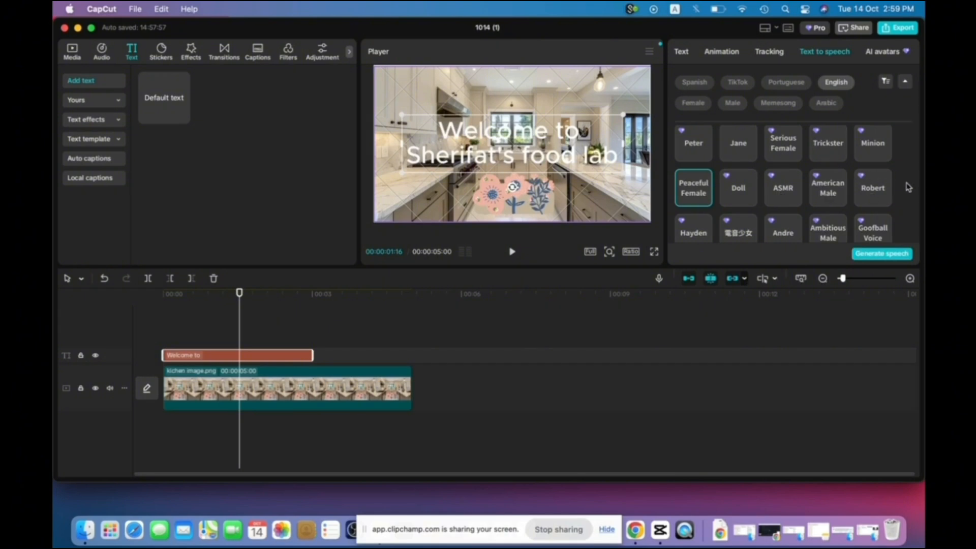
left_click(891, 255)
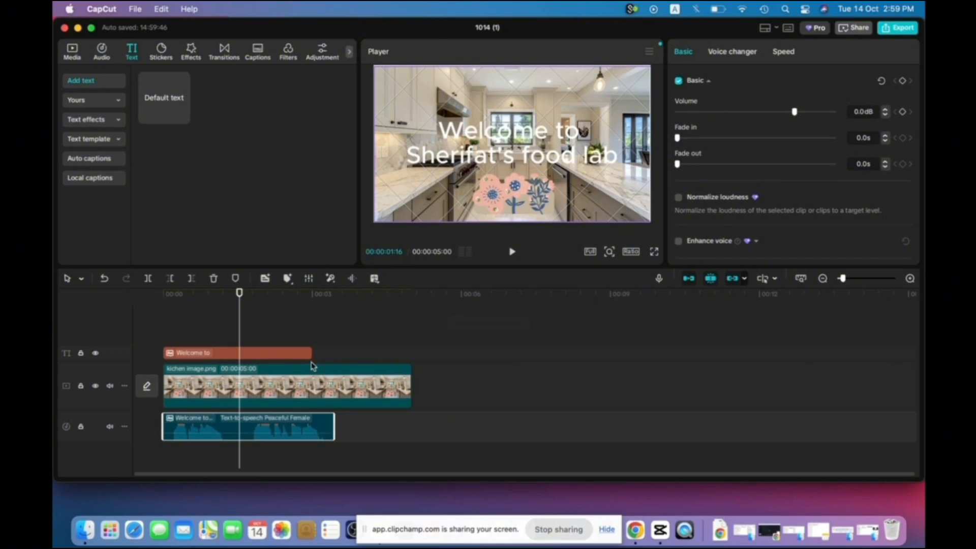
left_click_drag(311, 353, 330, 353)
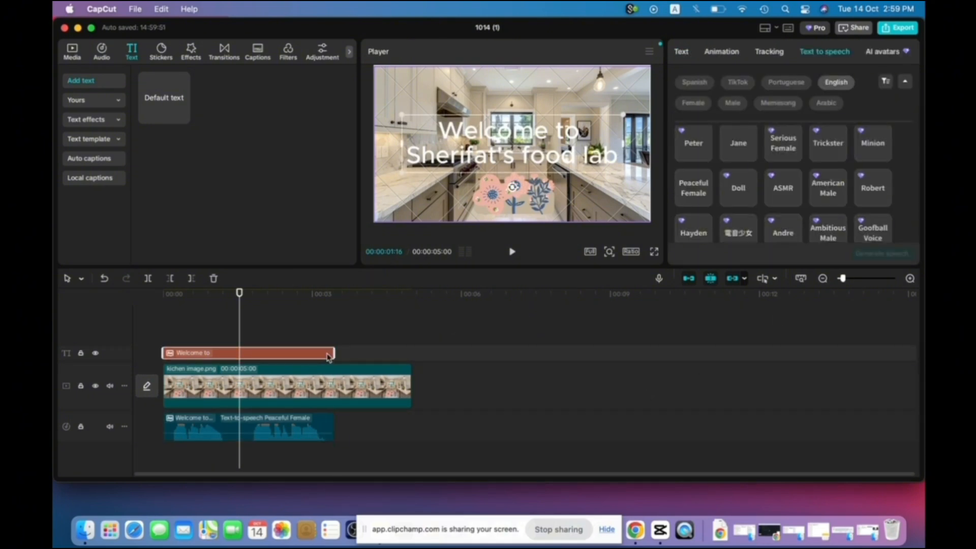
Play the video from the start, and trim the end of the kitchen image clip to a duration of 00:00:03:16.
left_click_drag(239, 331, 157, 349)
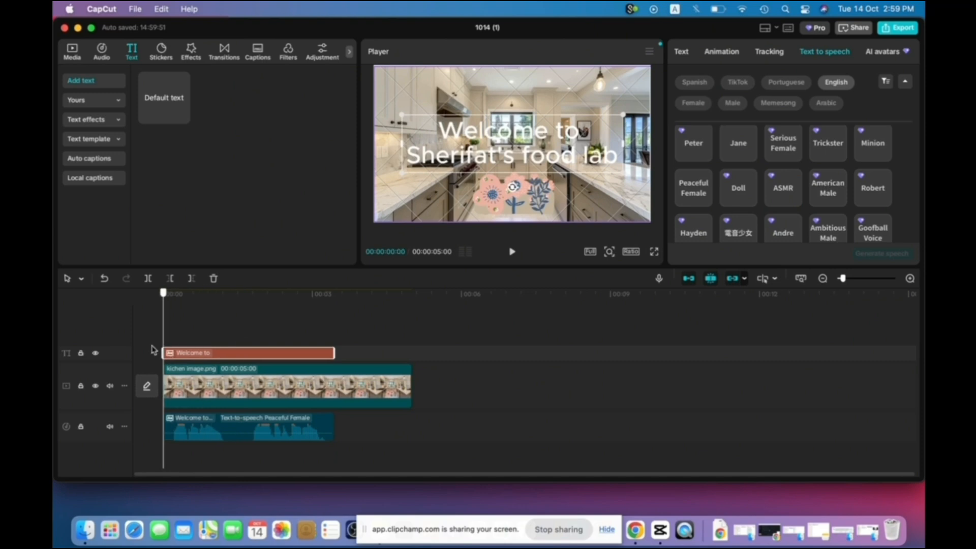
left_click(513, 253)
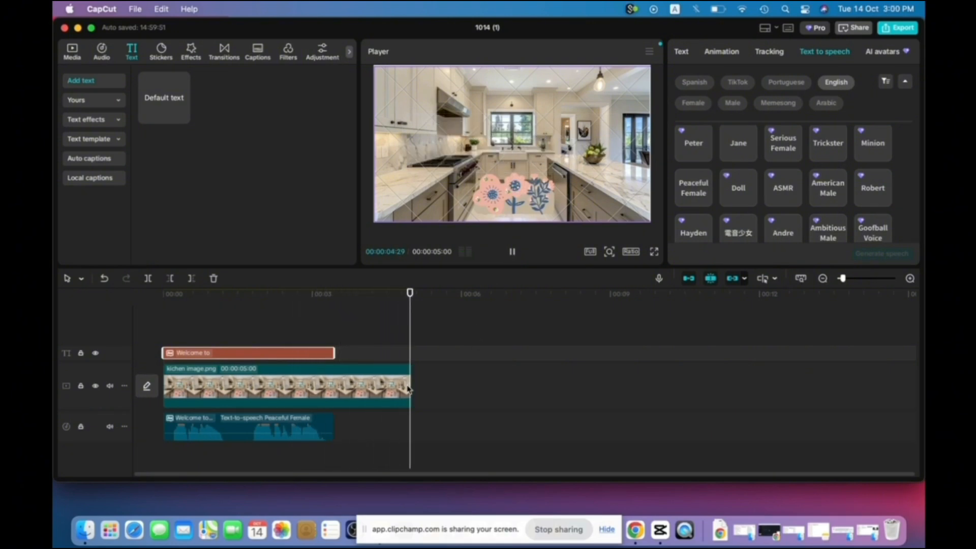
left_click_drag(411, 382, 339, 377)
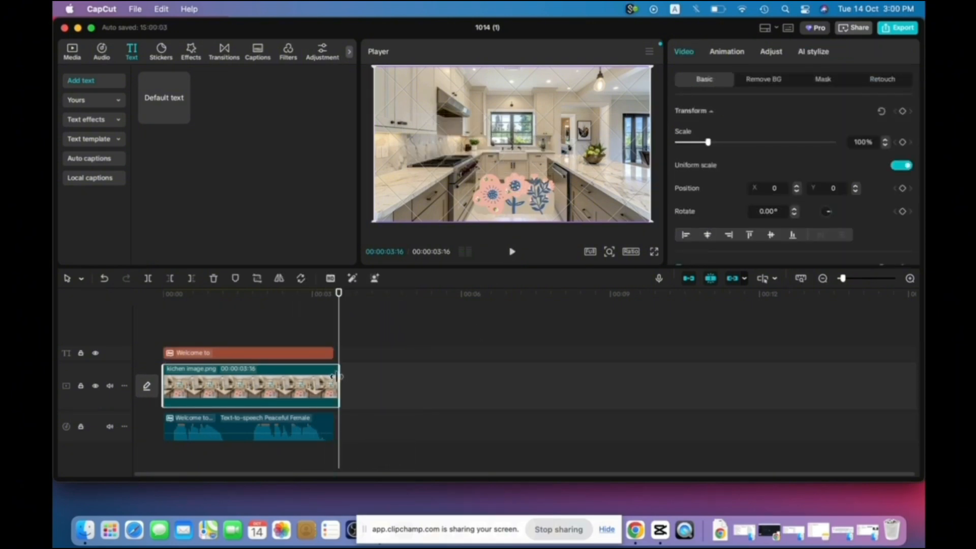
left_click(333, 350)
left_click(367, 343)
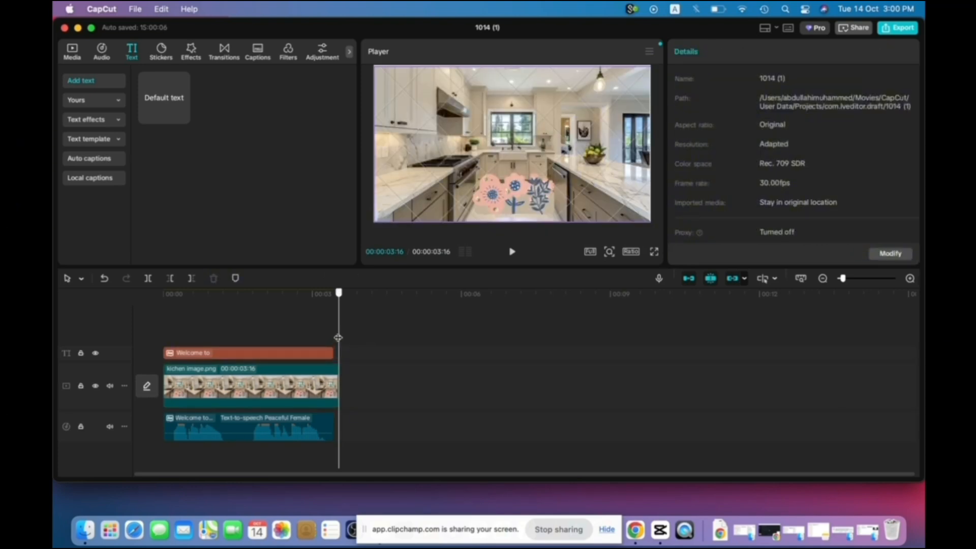
Return the playhead to the start and set the title text's font size to 16.
left_click_drag(337, 338, 158, 311)
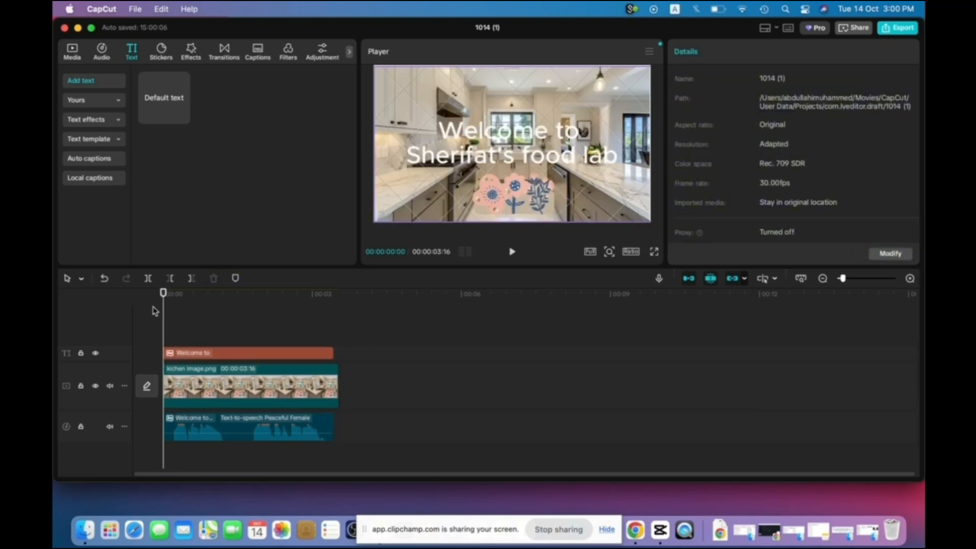
left_click(230, 353)
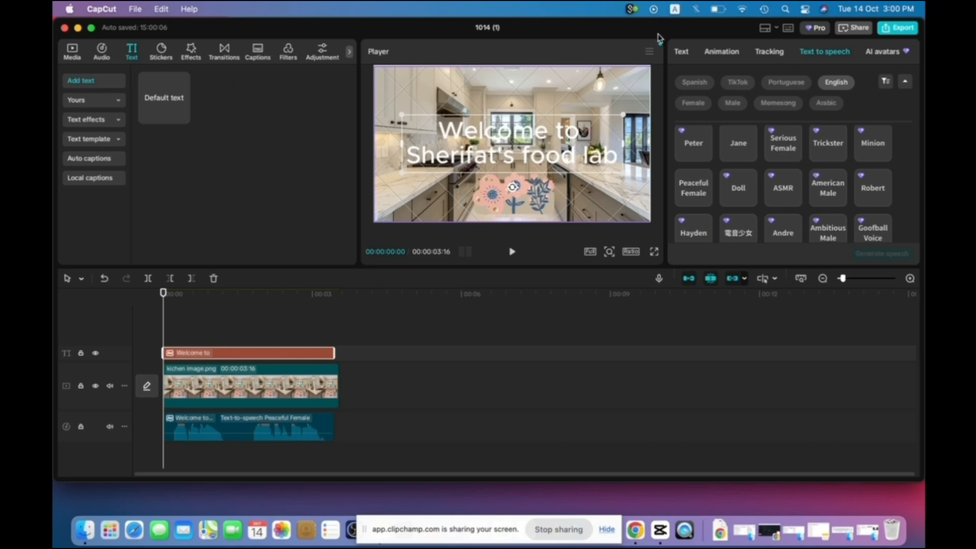
left_click(686, 53)
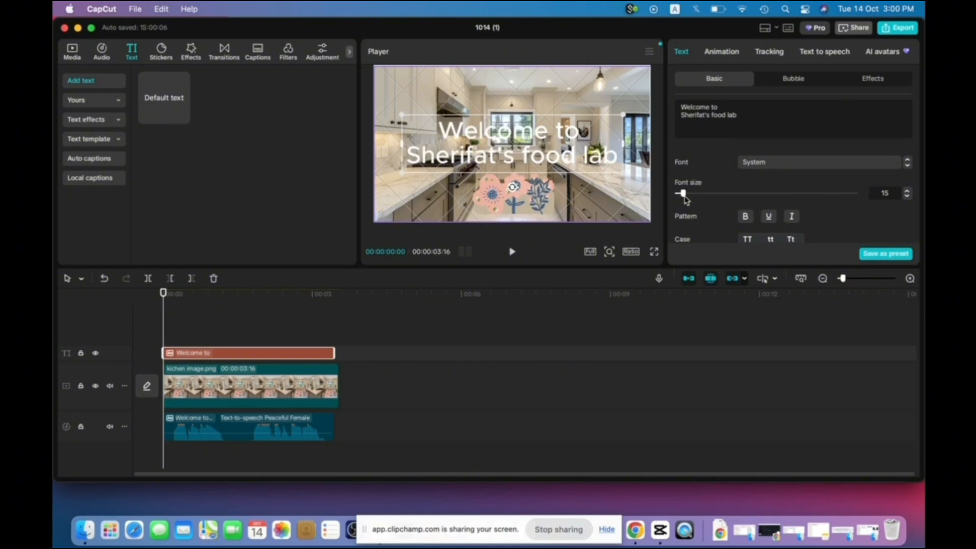
left_click_drag(684, 197, 683, 197)
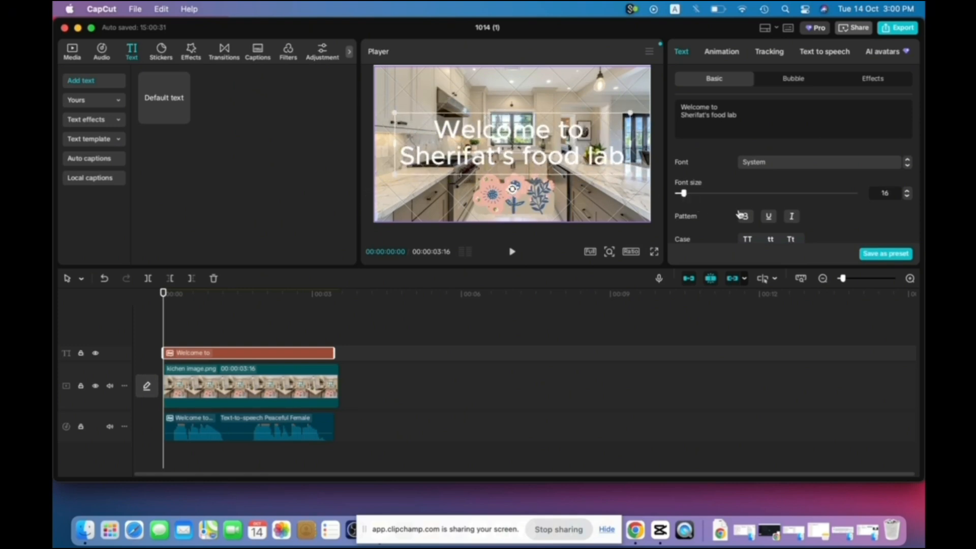